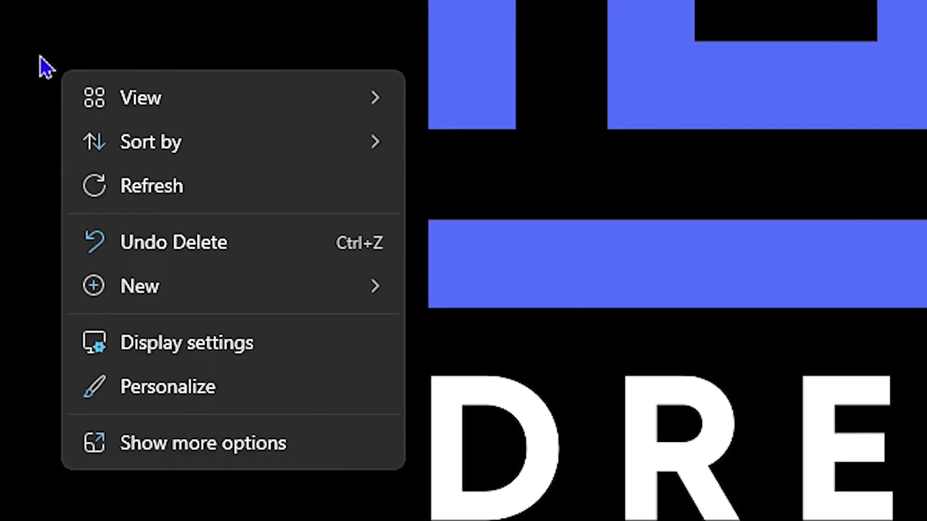
Step: Open Display settings and try the 100% and 175% scale options
click(186, 358)
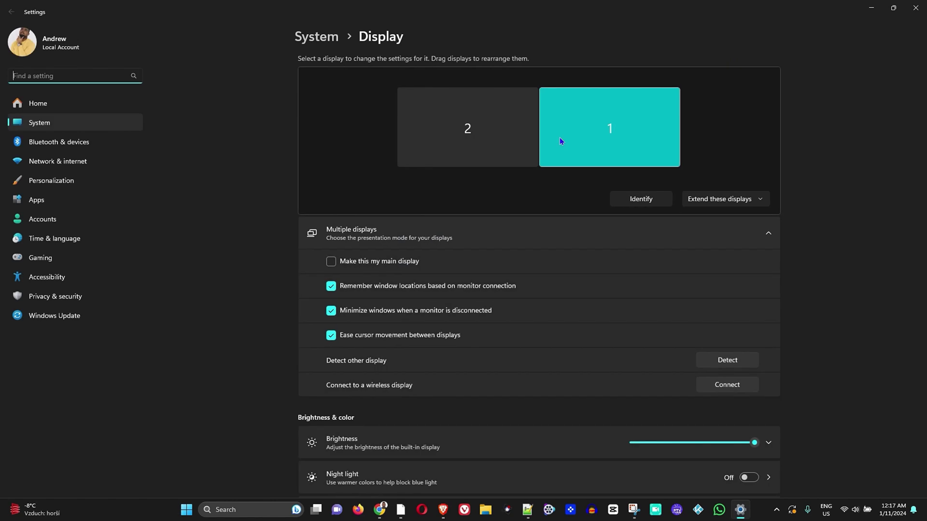
scroll(251, 145, down, 5)
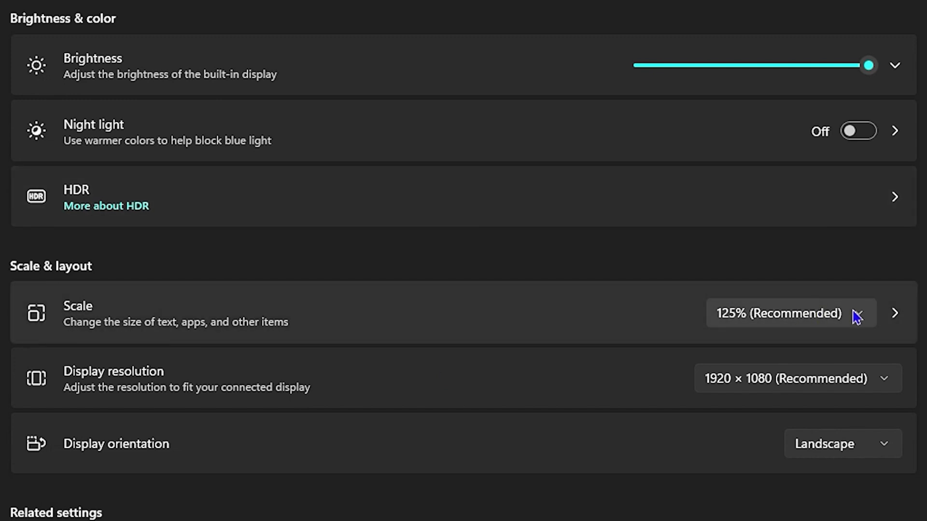
click(811, 321)
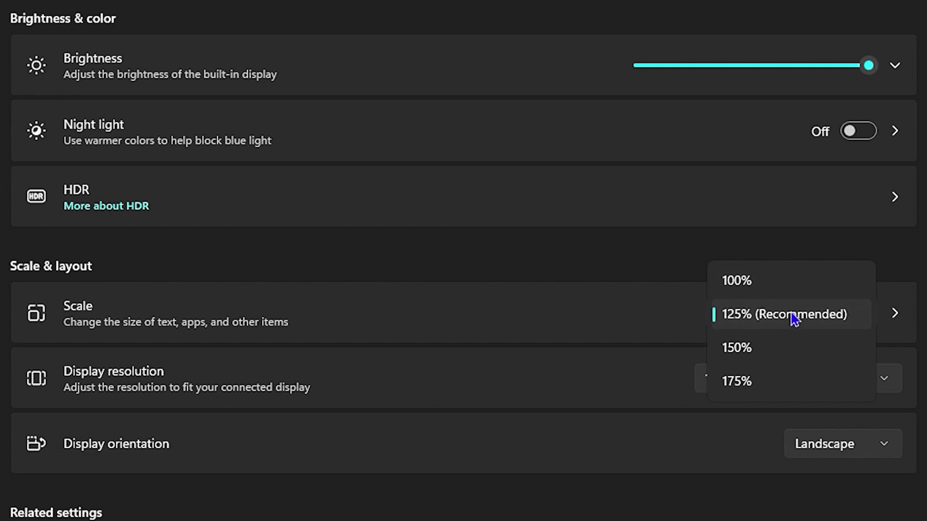
click(761, 288)
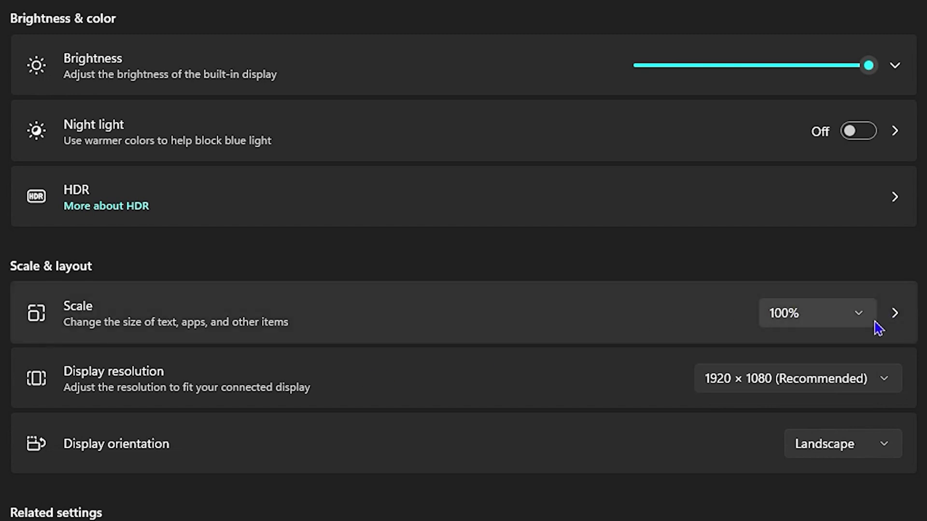
click(838, 327)
click(787, 414)
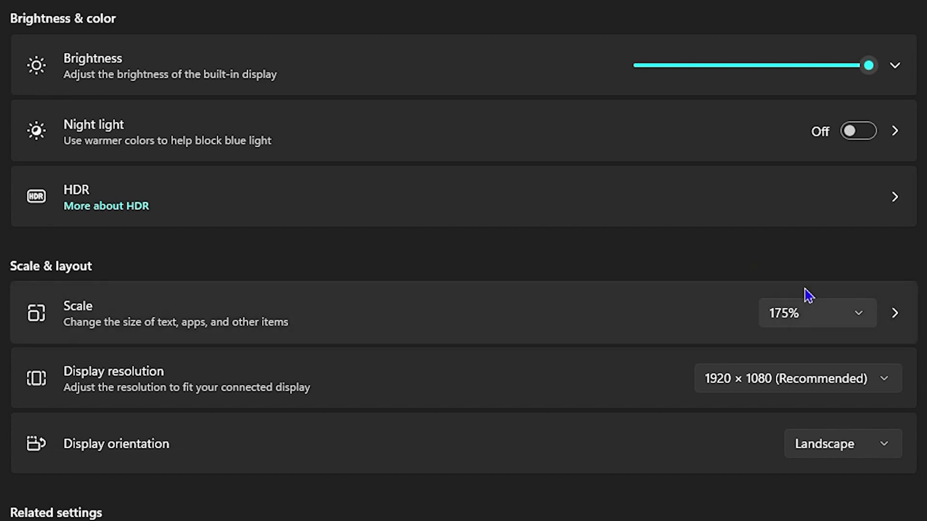
Step: Return the display scale to 125% (Recommended) and keep it
click(839, 324)
click(805, 257)
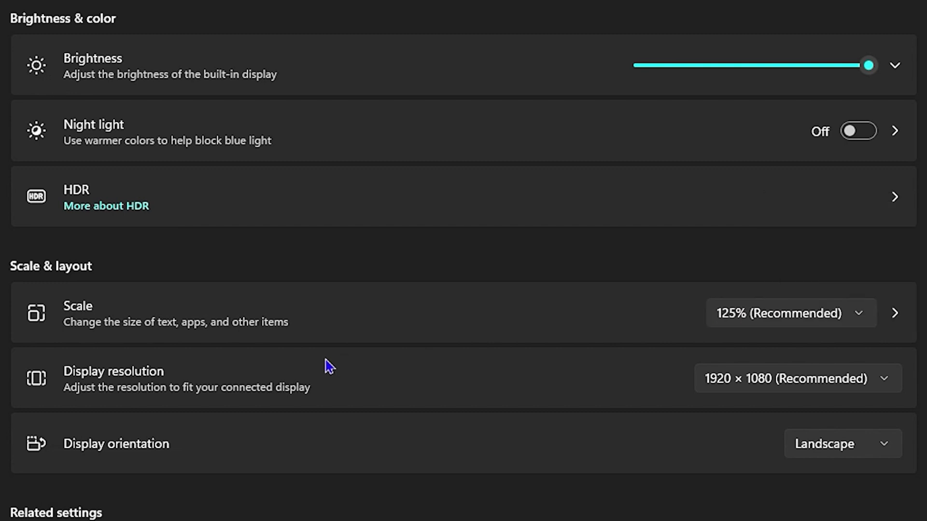
click(777, 323)
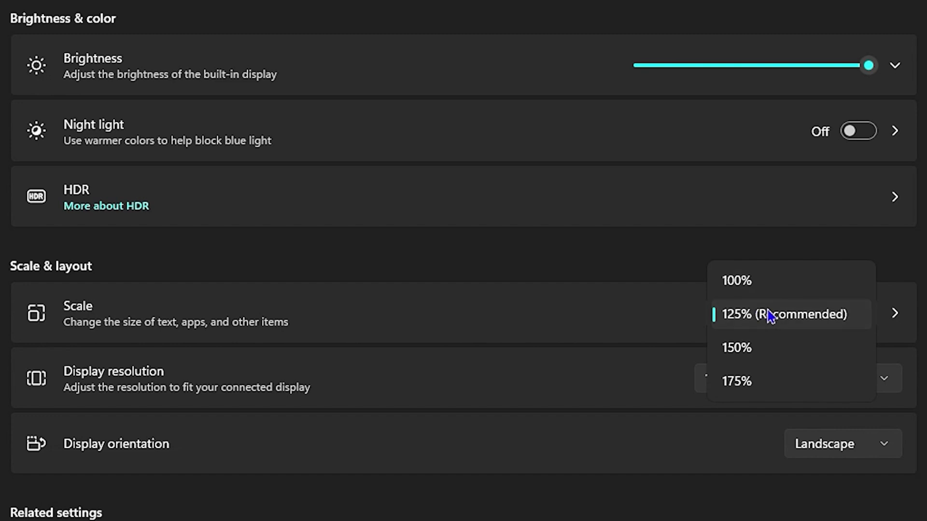
click(742, 317)
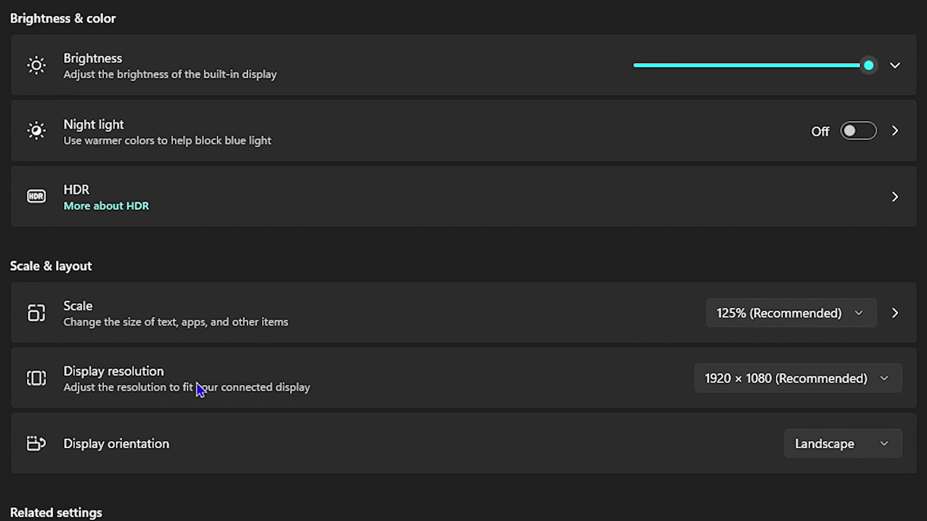
click(853, 388)
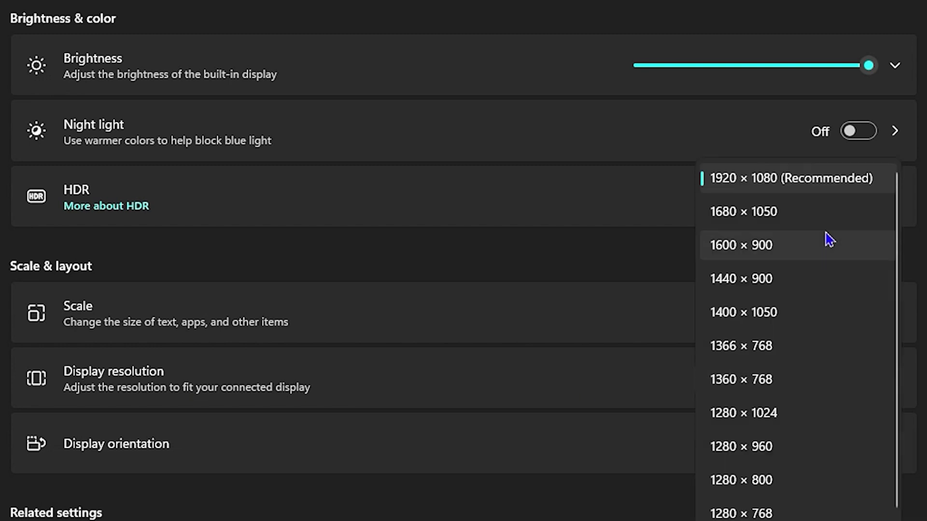
click(822, 186)
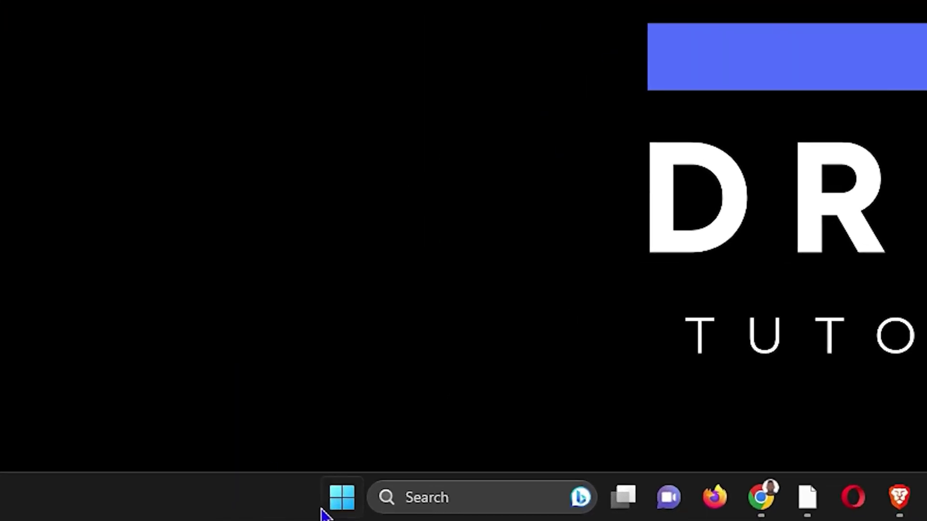
Step: Open Device Manager, expand Display adapters and select the NVIDIA GeForce RTX 3060 Laptop GPU
right_click(345, 493)
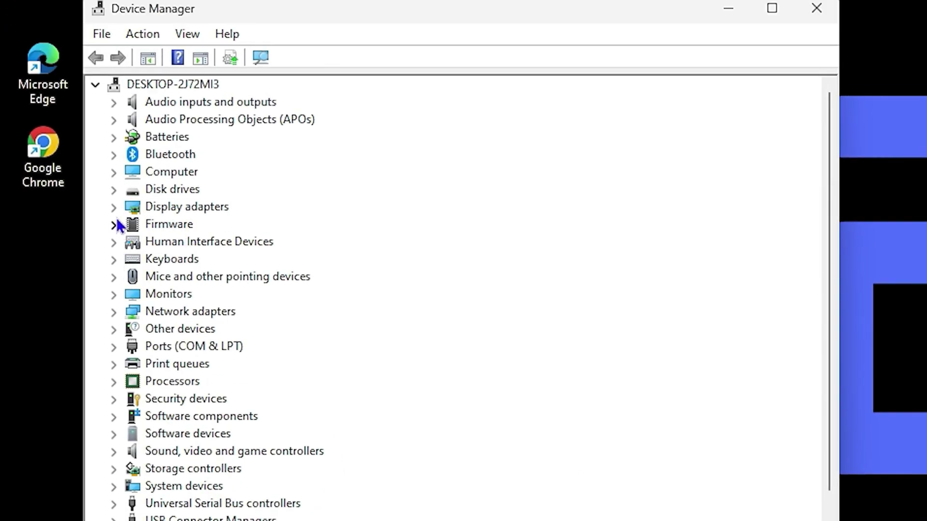
click(113, 208)
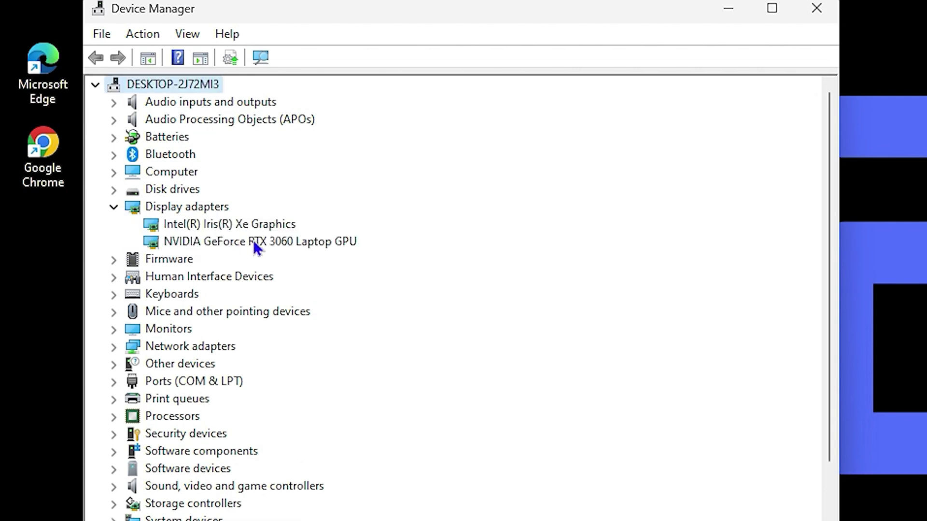
click(224, 239)
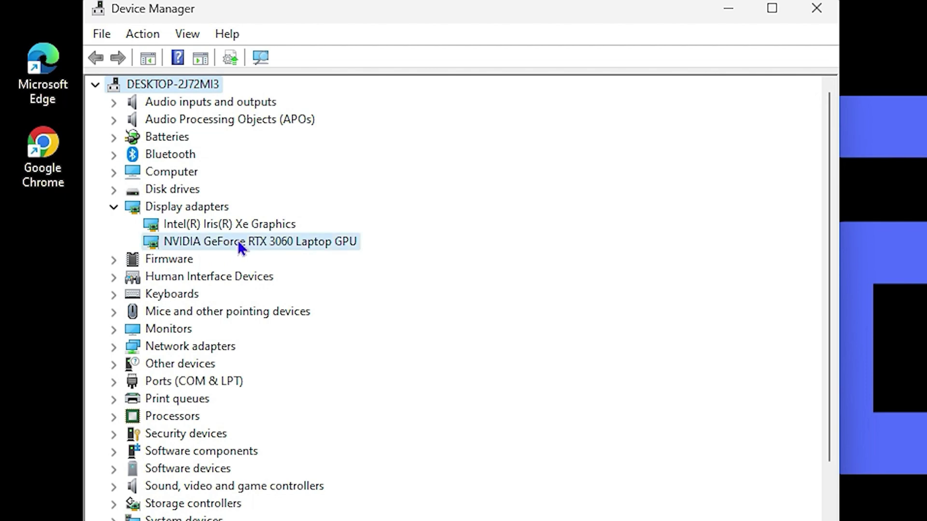
Step: Open the RTX 3060's properties, check its status, and view driver 31.0.15.4601 from 10/26/2023
right_click(239, 243)
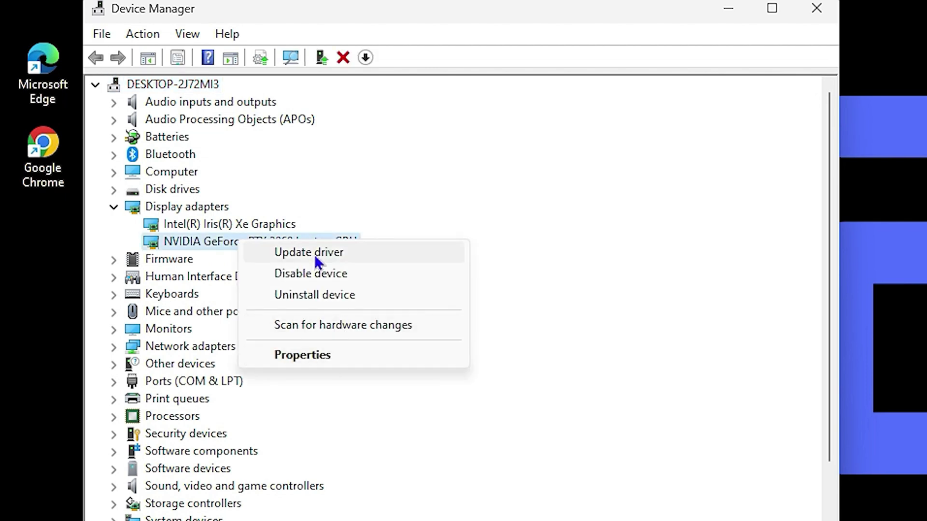
click(315, 354)
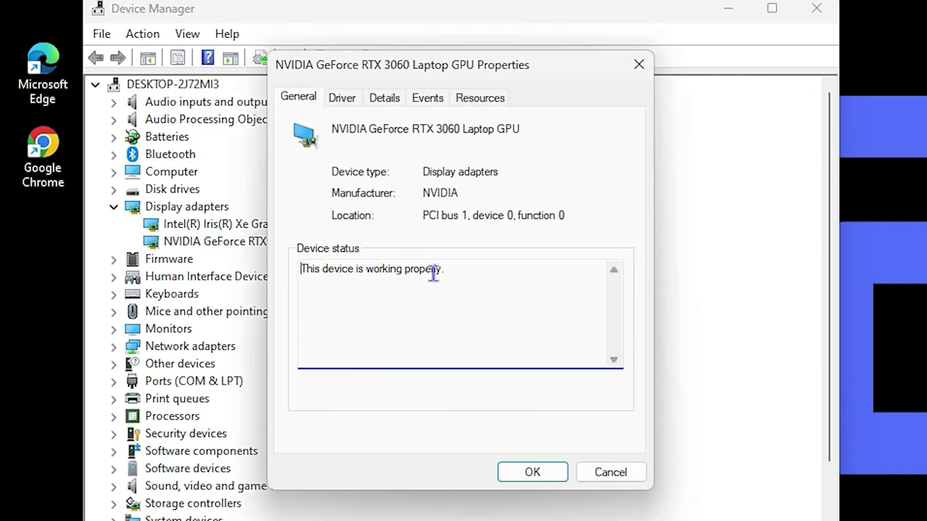
drag(312, 268, 454, 268)
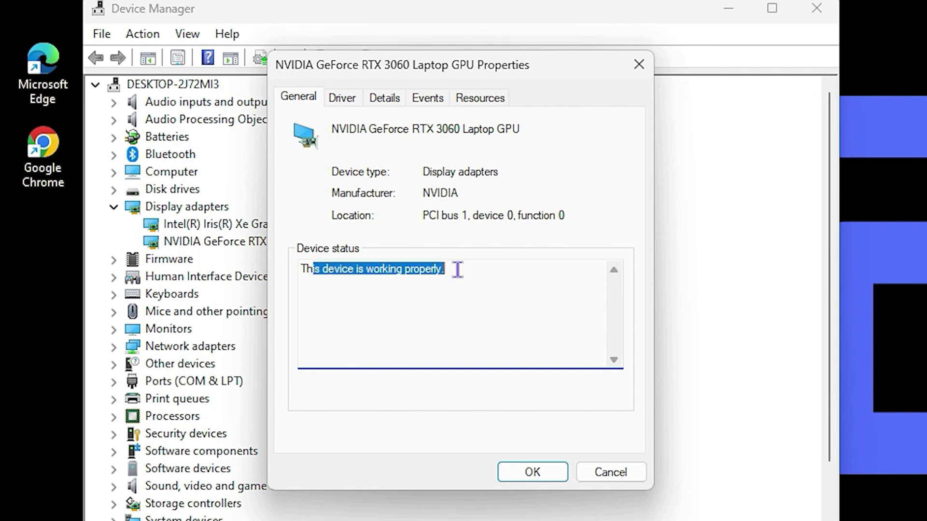
click(342, 97)
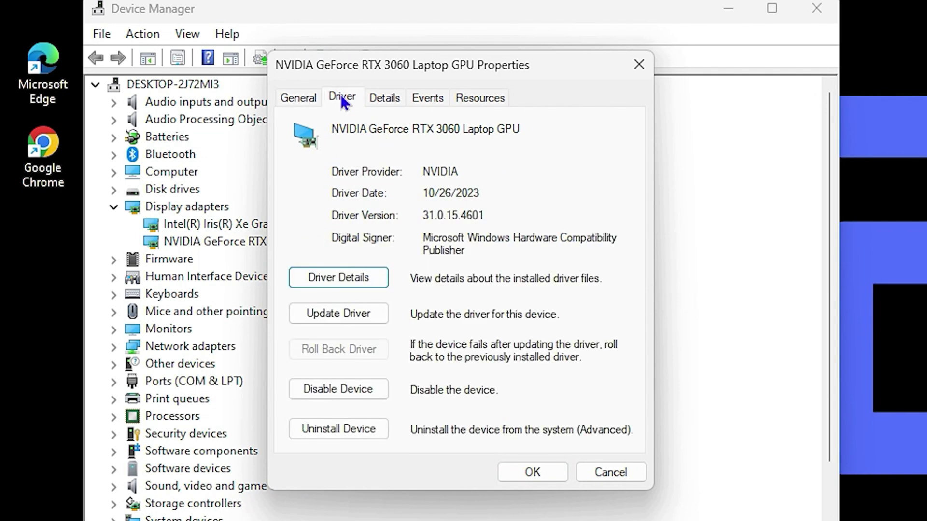
Step: List the compatible RTX 3060 drivers on this computer, then close the update wizard unchanged
click(344, 313)
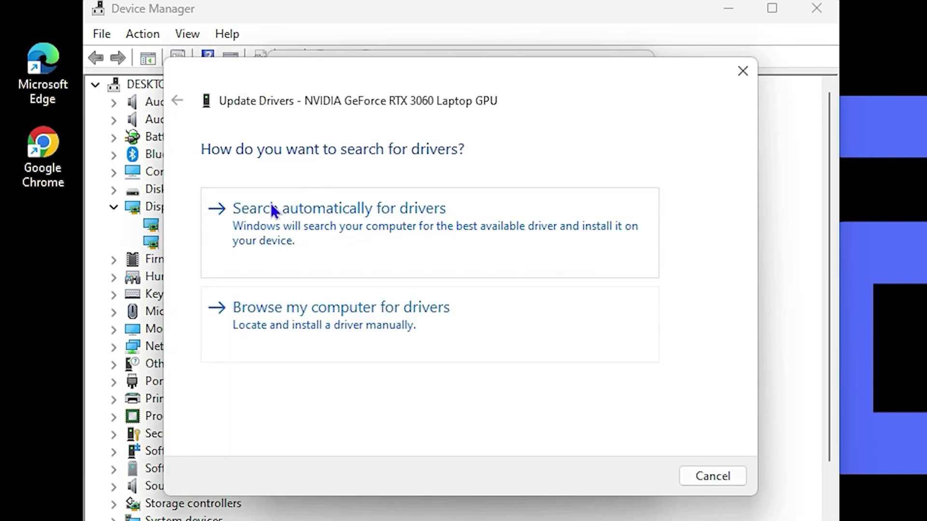
click(443, 237)
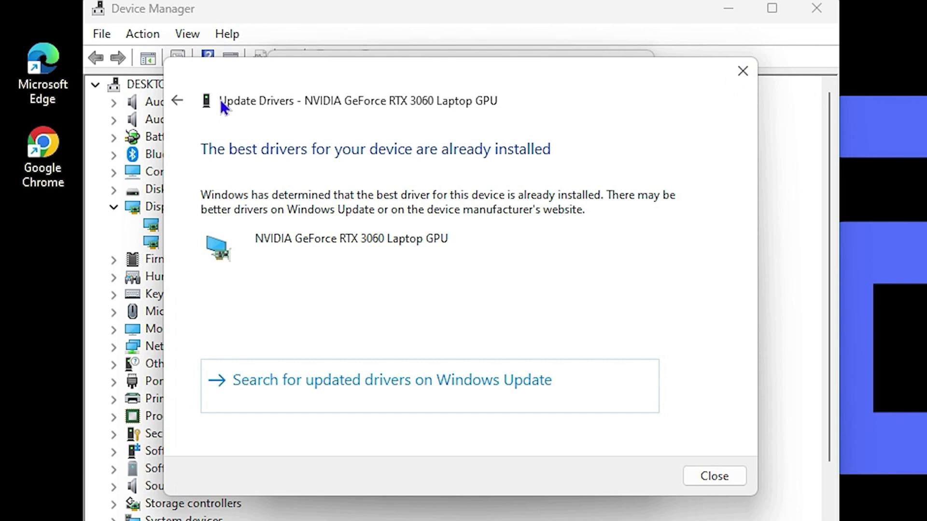
click(178, 100)
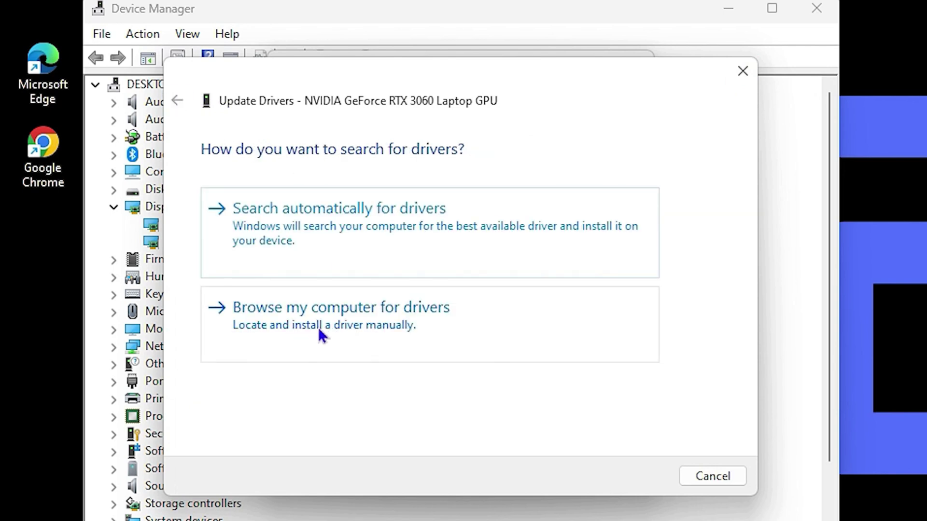
click(349, 327)
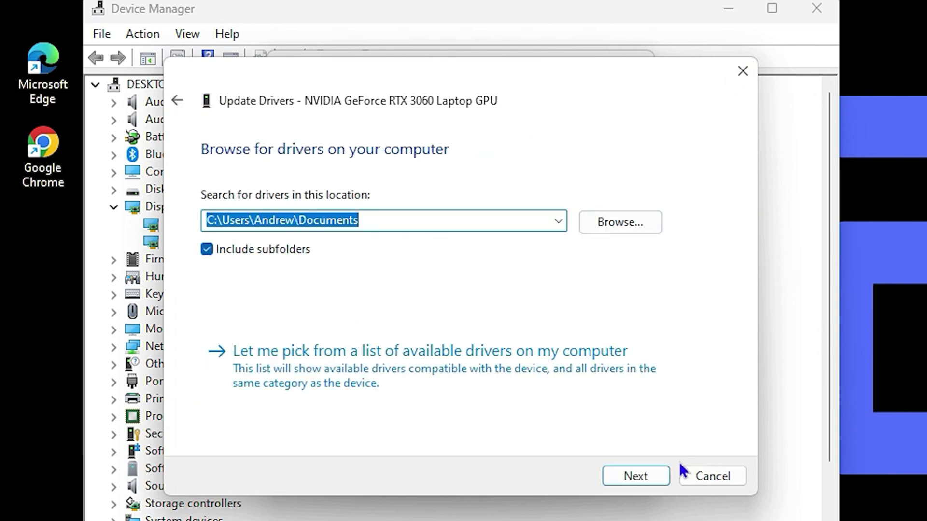
click(386, 369)
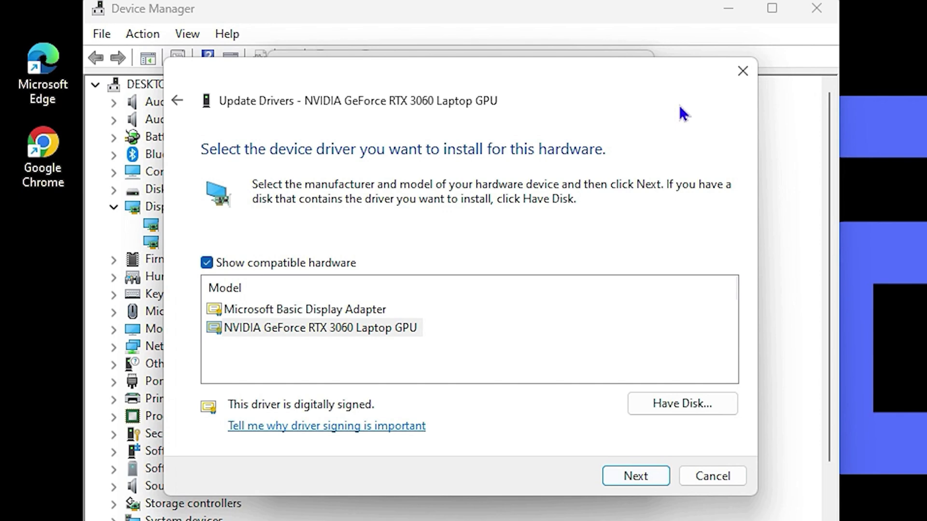
click(742, 72)
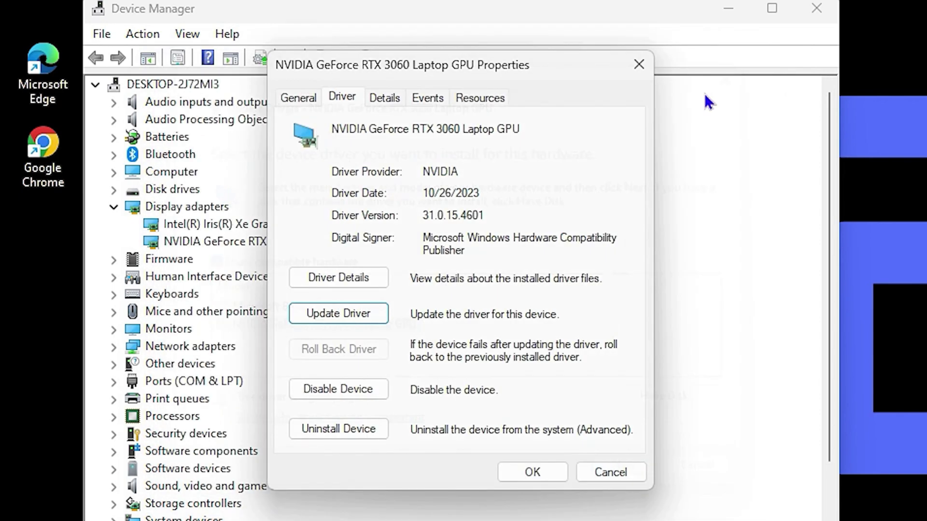
Step: Cancel the GPU Properties dialog and close Device Manager
click(619, 471)
click(817, 8)
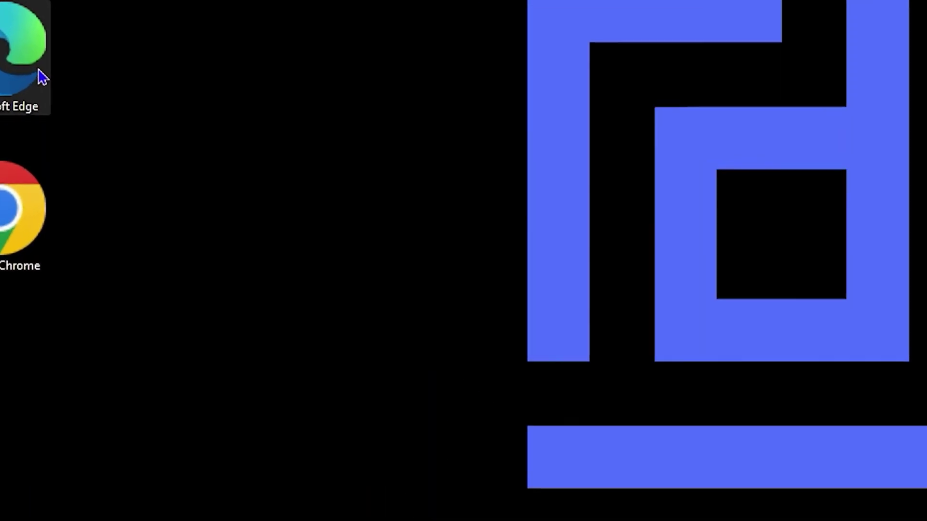
Step: Set desktop icons to Medium icons under View, then recheck the View menu
right_click(166, 123)
mouse_move(190, 133)
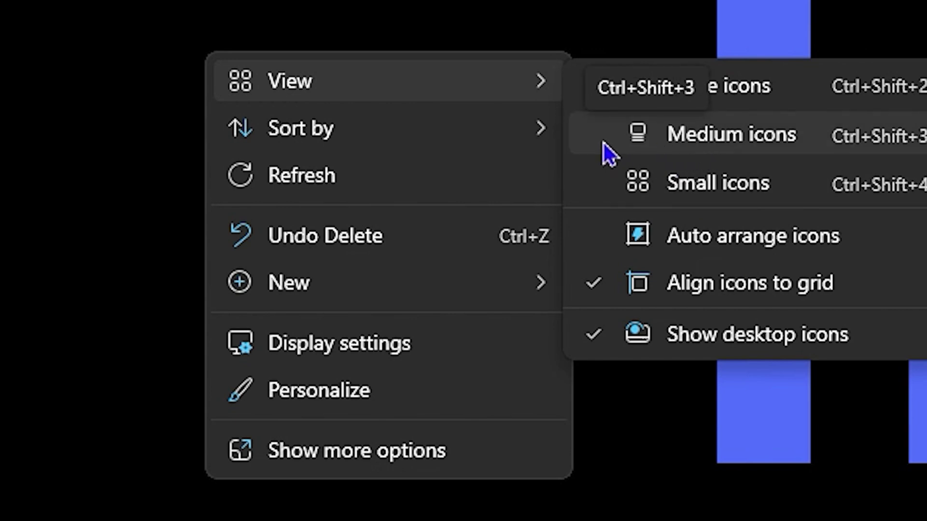
click(609, 154)
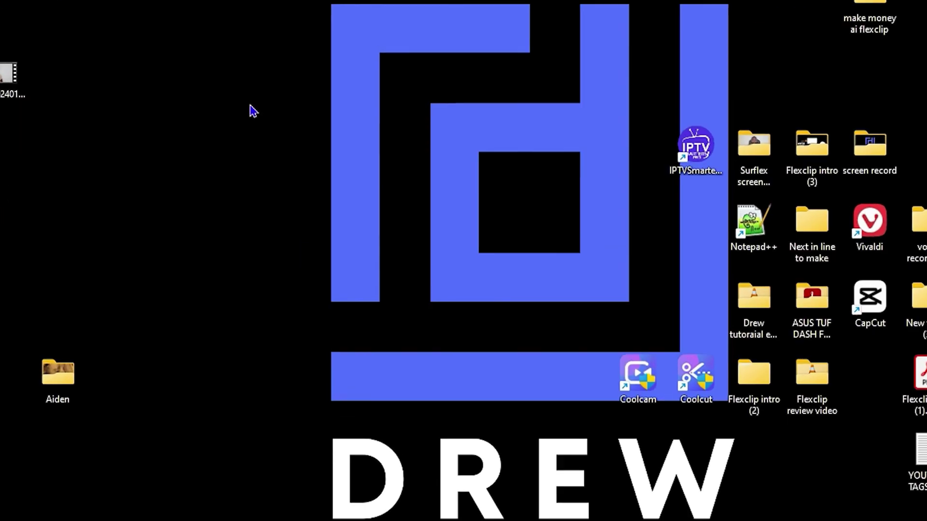
right_click(194, 58)
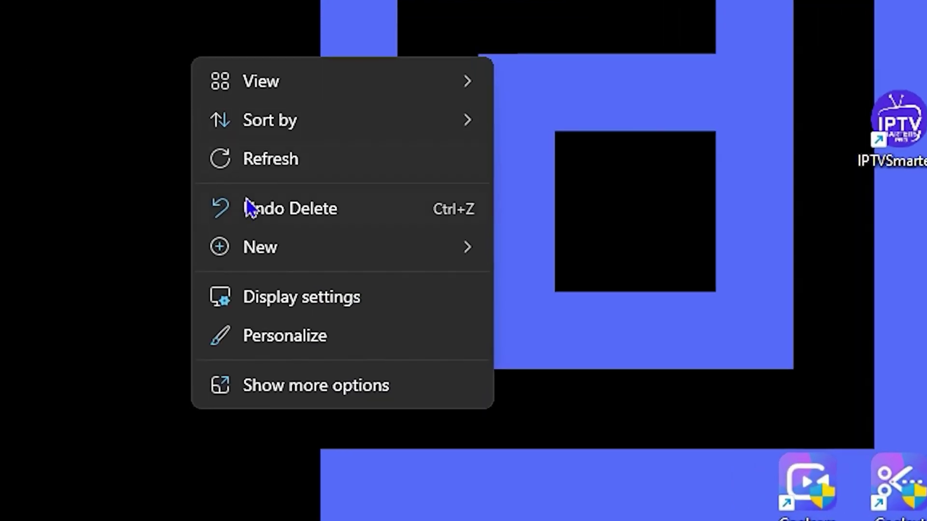
mouse_move(439, 84)
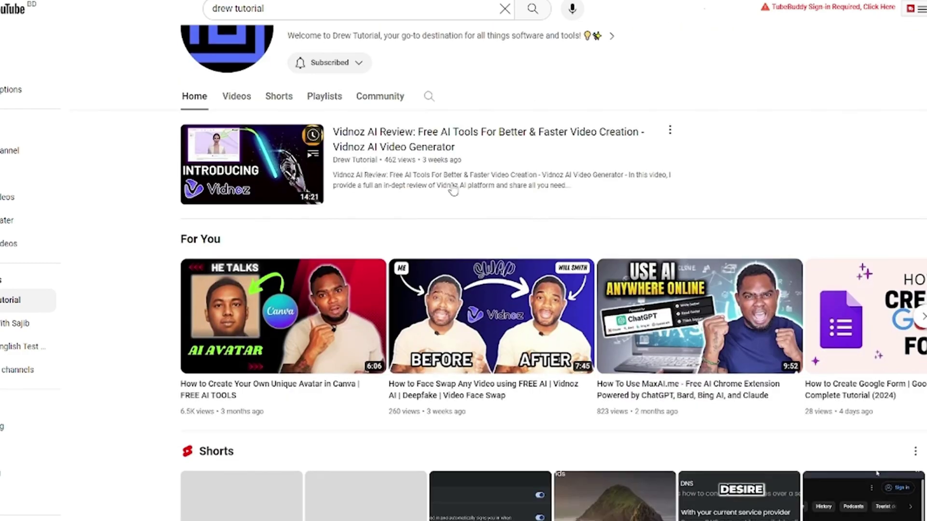
Step: Open the channel's Videos tab and scroll through its uploads
scroll(453, 189, up, 4)
scroll(452, 188, up, 3)
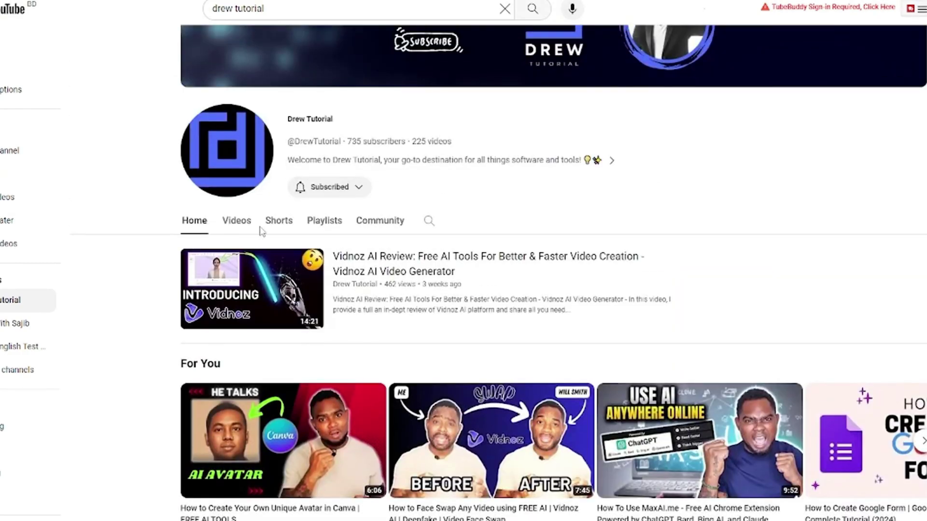
click(237, 220)
scroll(236, 227, down, 15)
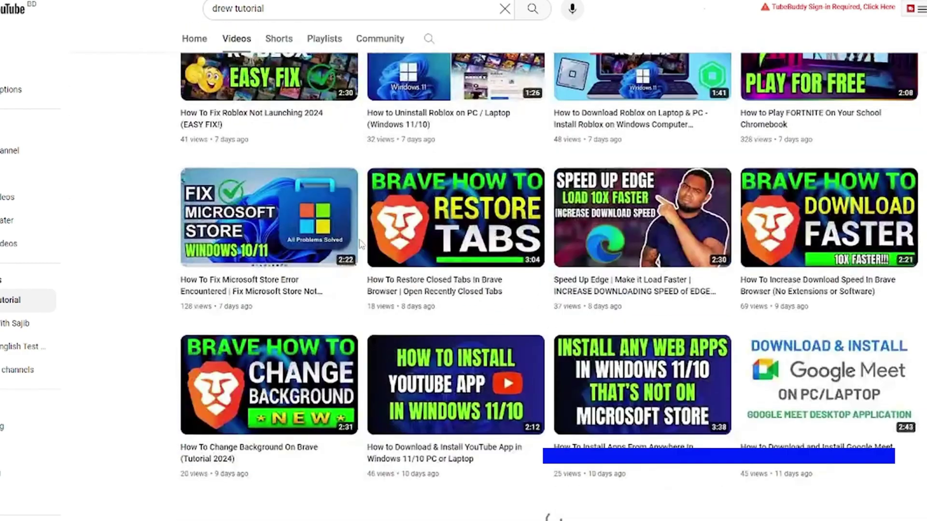
scroll(362, 289, down, 20)
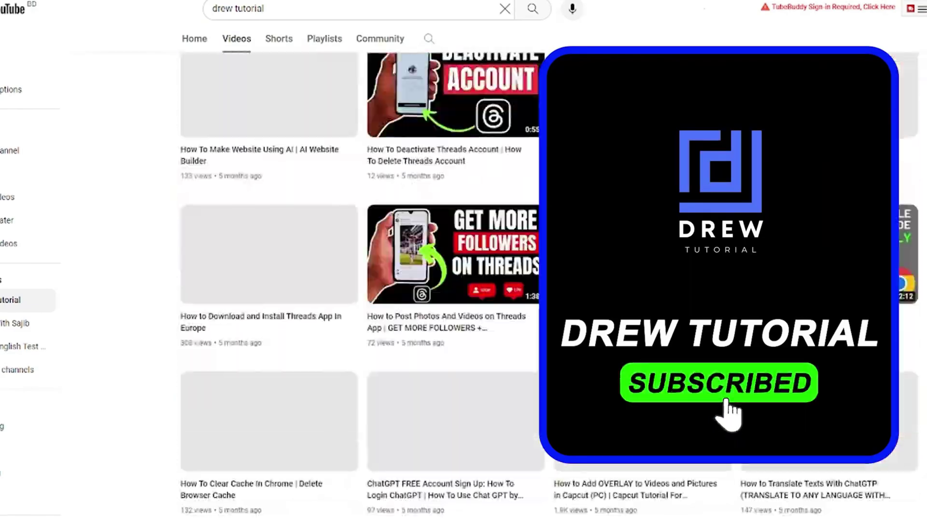
scroll(640, 436, up, 15)
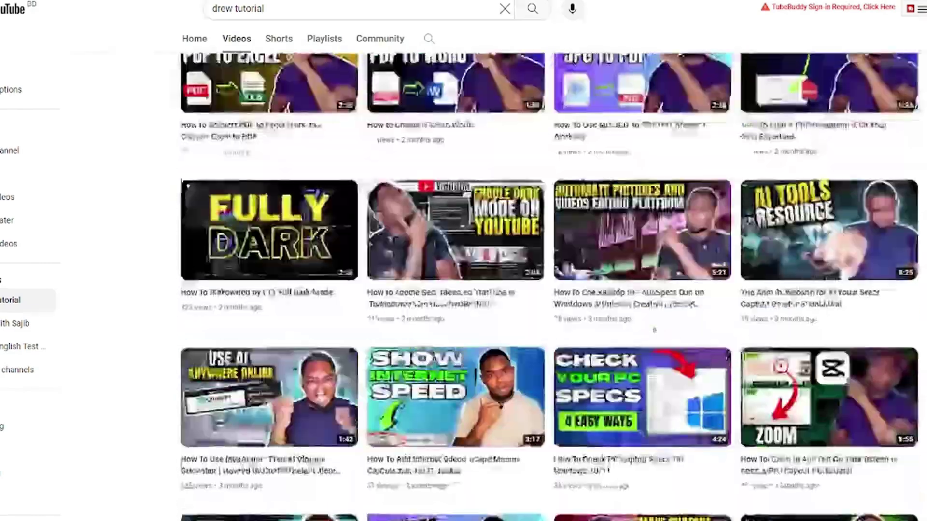
scroll(640, 436, up, 15)
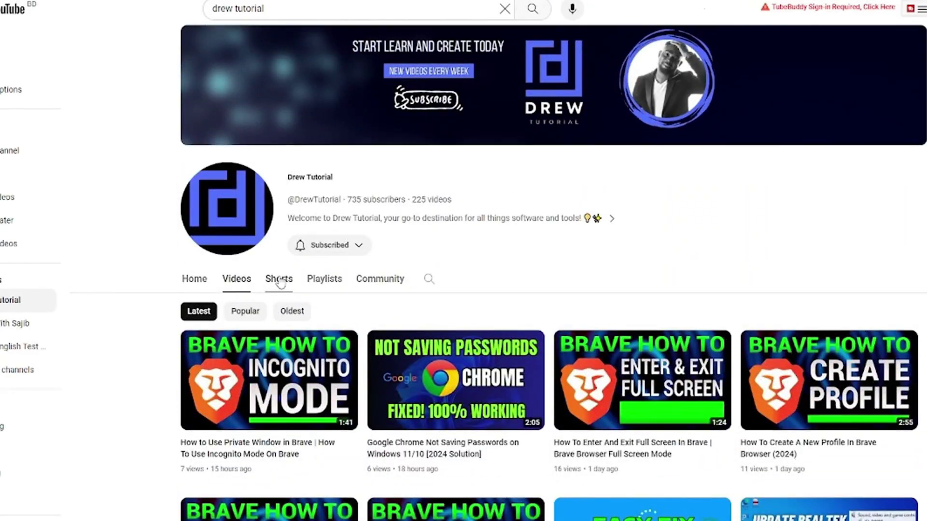
Step: Switch to the channel's Shorts tab and scroll down its latest shorts
click(280, 283)
scroll(519, 331, down, 20)
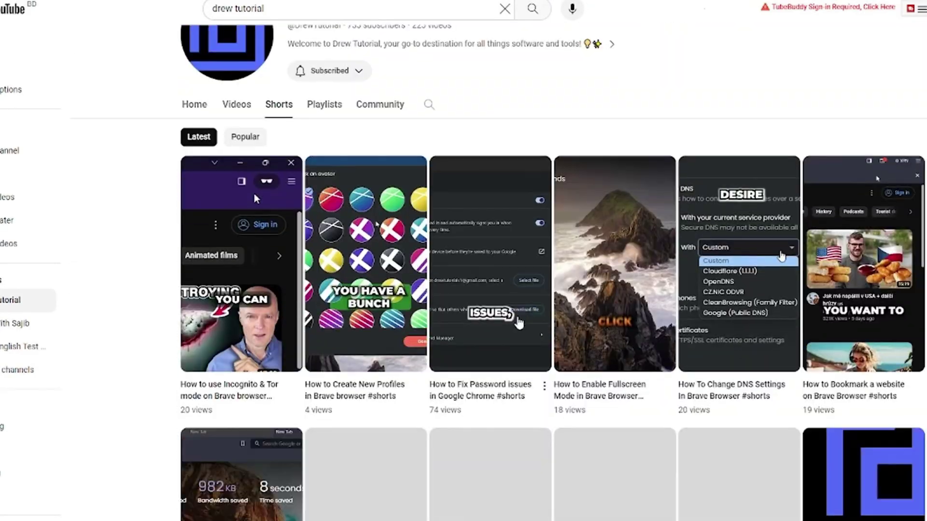
scroll(518, 331, down, 20)
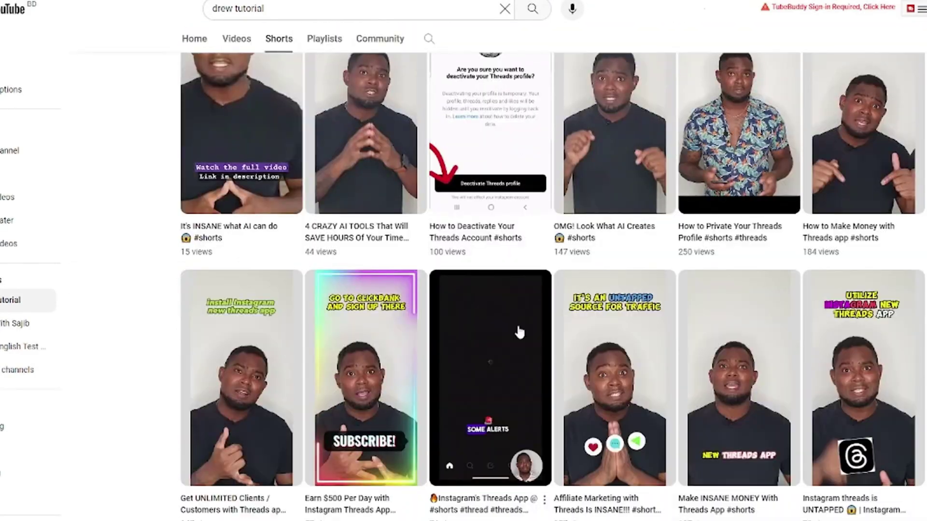